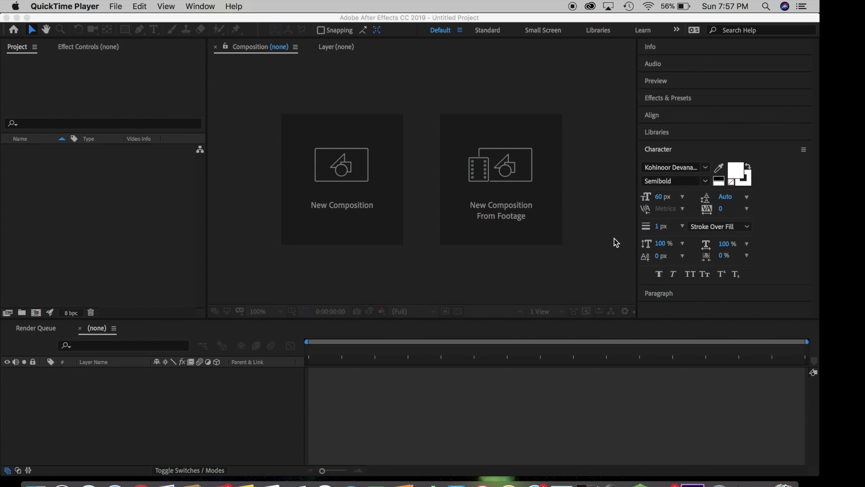
Create a new composition from the bridge video footage on the Desktop.
click(580, 278)
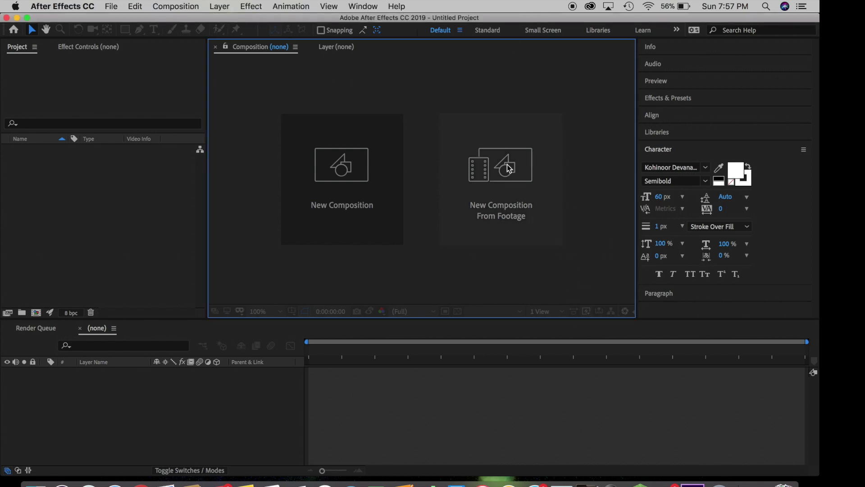
click(510, 216)
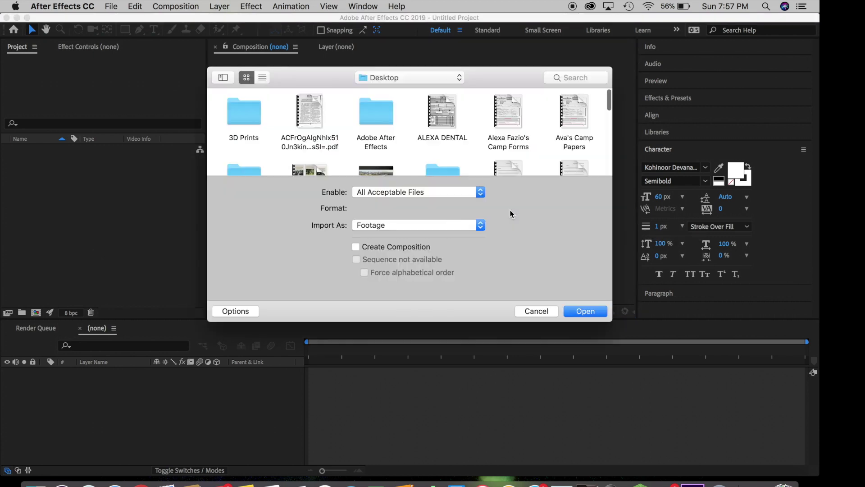
scroll(405, 119, down, 3)
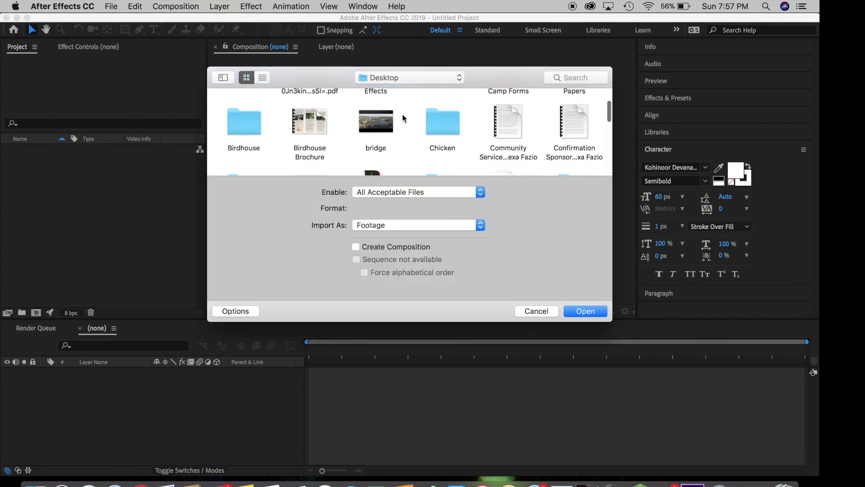
click(389, 130)
double_click(388, 130)
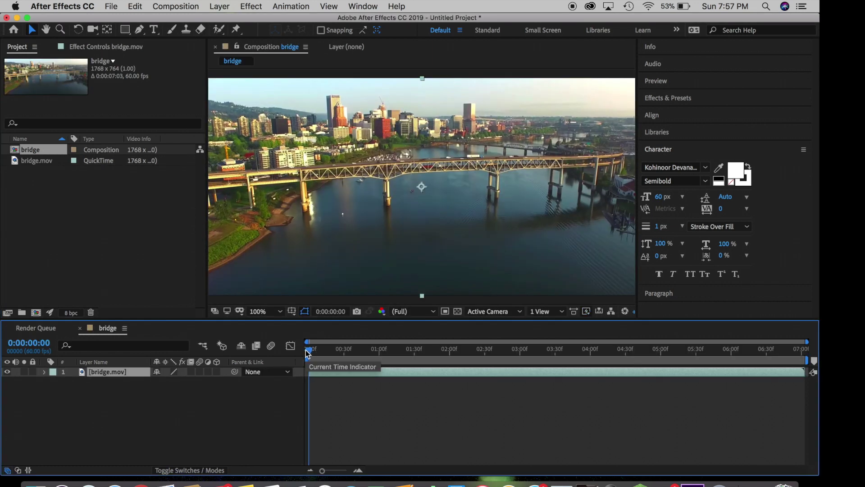
End the work area at about 4:24 and trim the composition to it.
drag(309, 374, 345, 364)
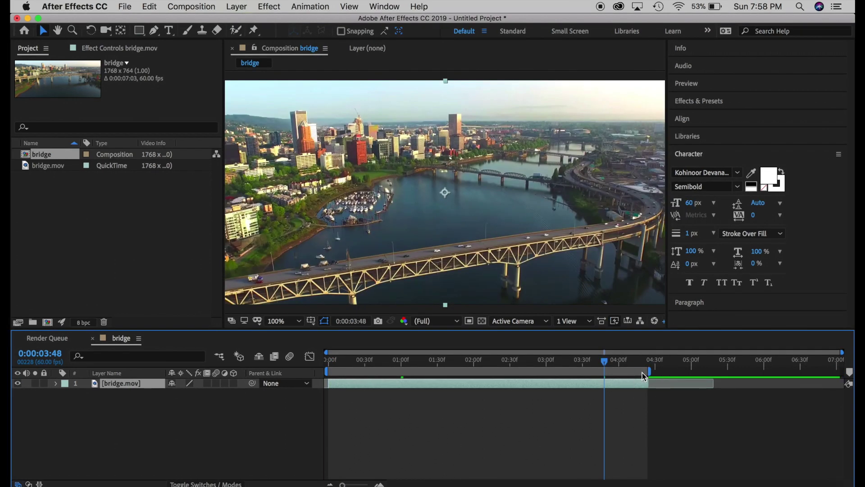
right_click(642, 372)
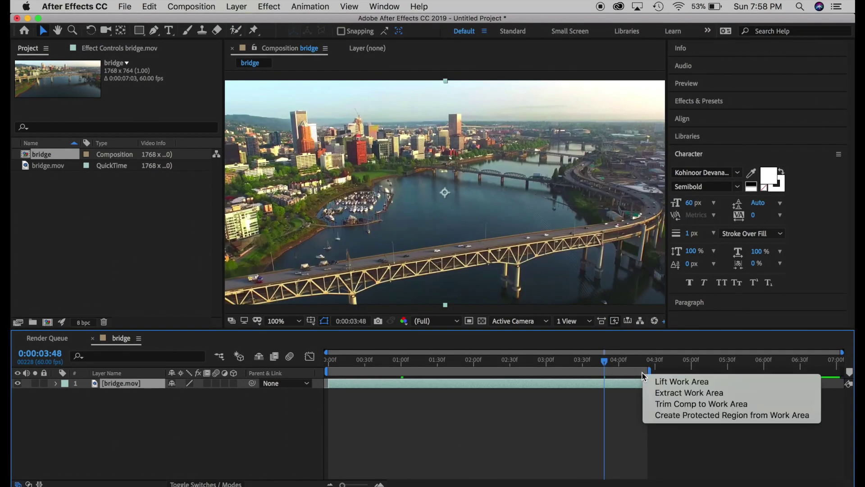
click(688, 406)
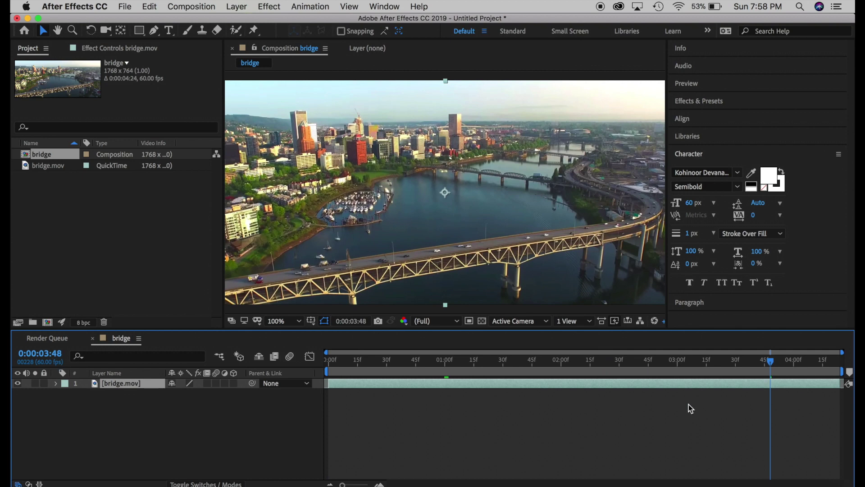
Shorten the work area to end just past the four-second mark and return the playhead to the first frame.
drag(771, 361, 802, 364)
key(n)
key(Home)
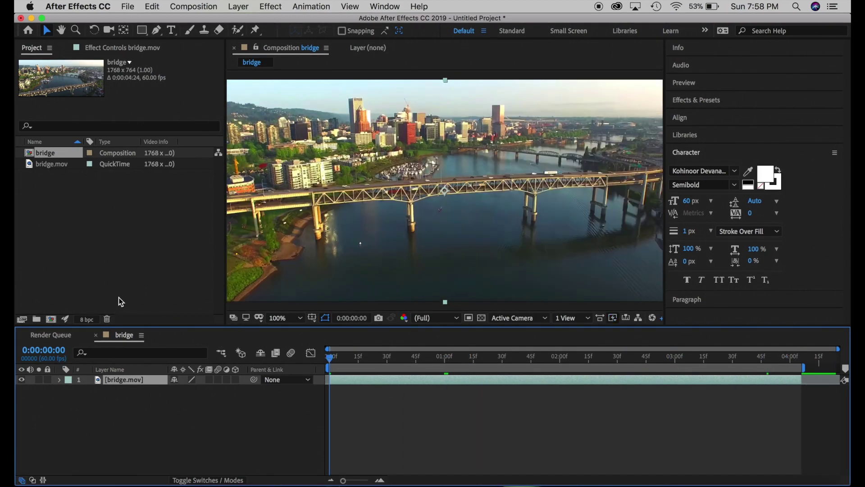
Apply the 3D Camera Tracker effect to the bridge.mov layer.
click(267, 6)
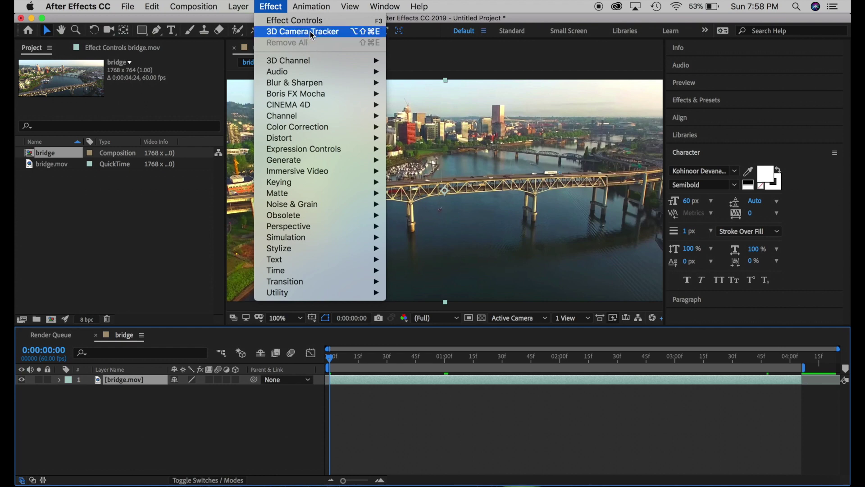
mouse_move(308, 208)
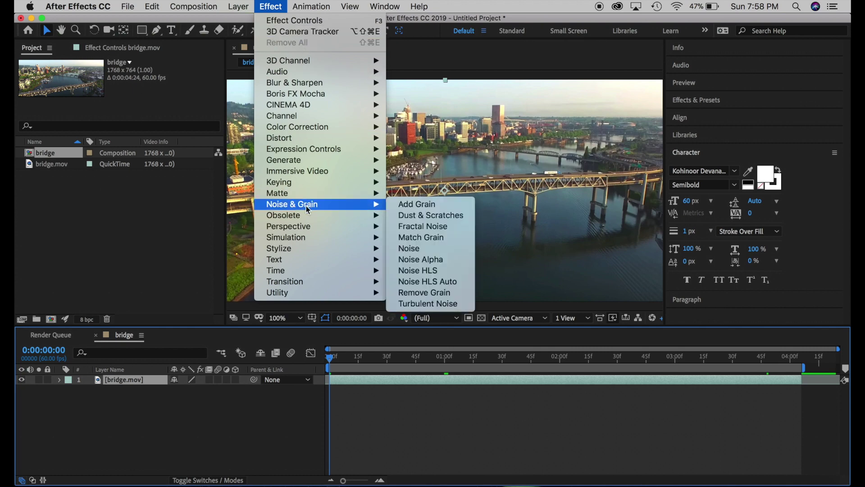
mouse_move(306, 226)
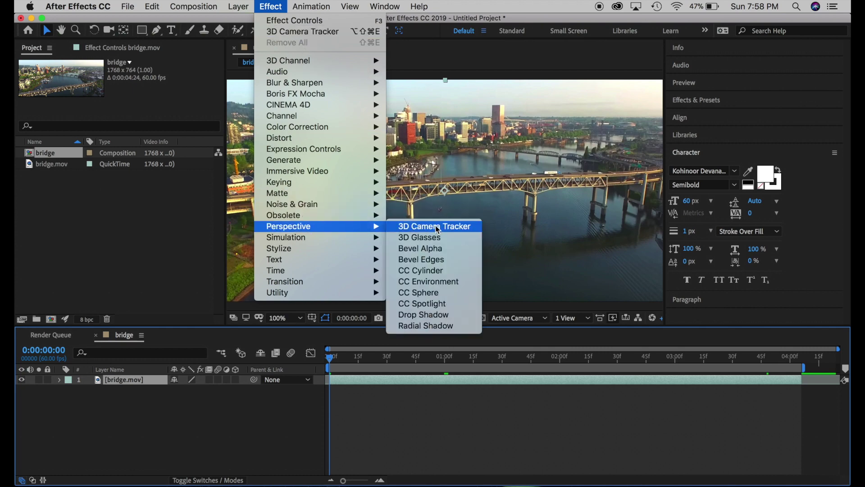
click(436, 227)
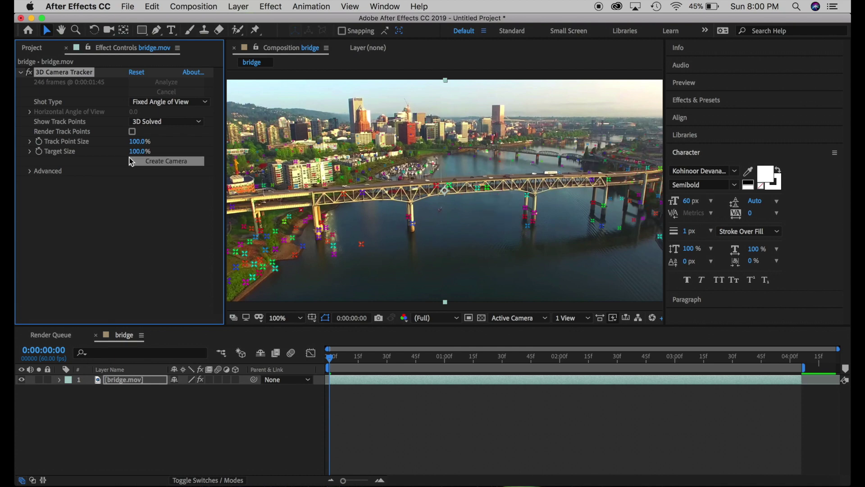
Review the camera tracker's advanced settings and set the Track Point Size to 215%.
click(29, 171)
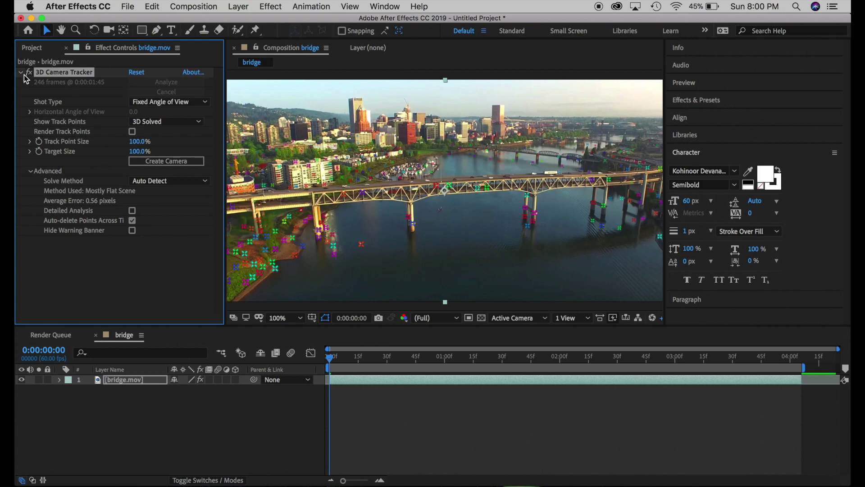
click(30, 171)
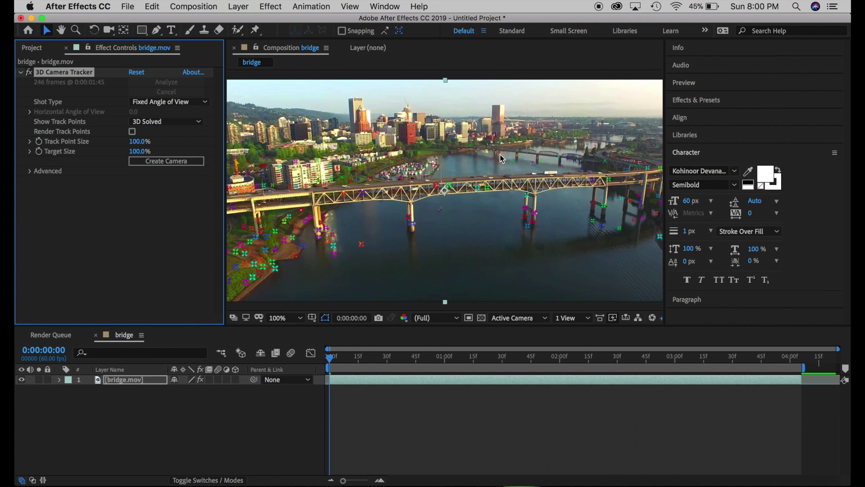
click(139, 144)
drag(139, 143, 206, 143)
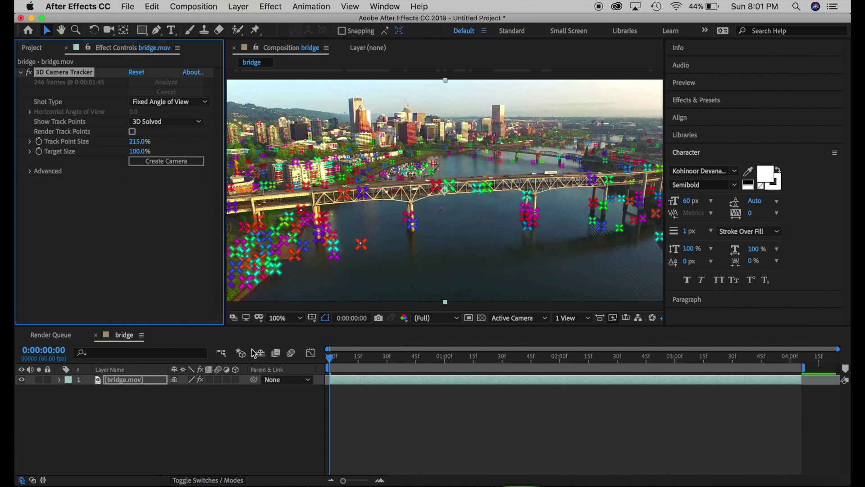
Create a text layer and camera from the track point on the water by the distant bridge.
click(518, 156)
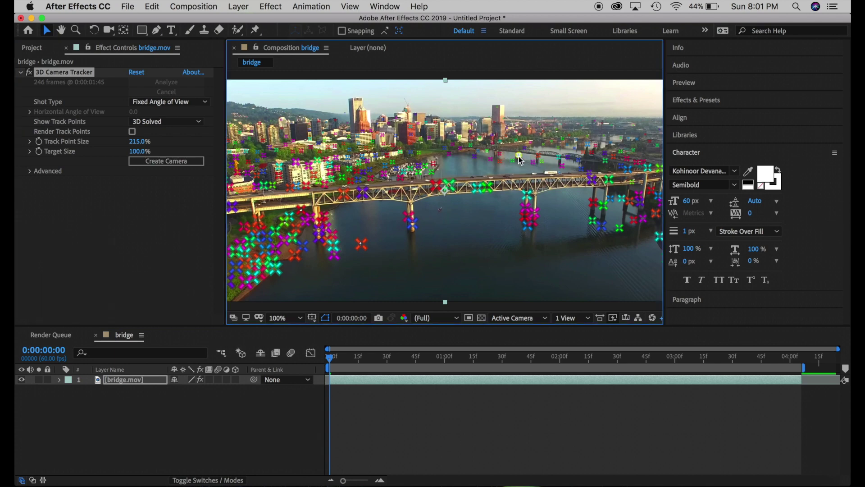
right_click(518, 156)
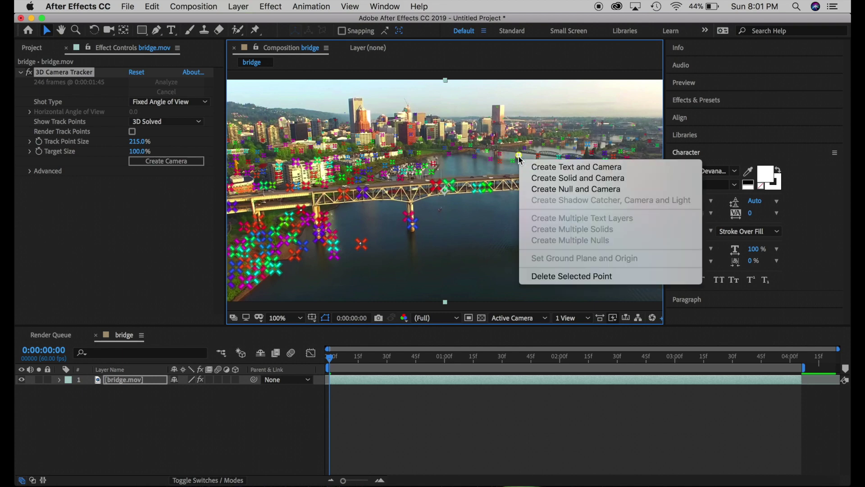
click(571, 173)
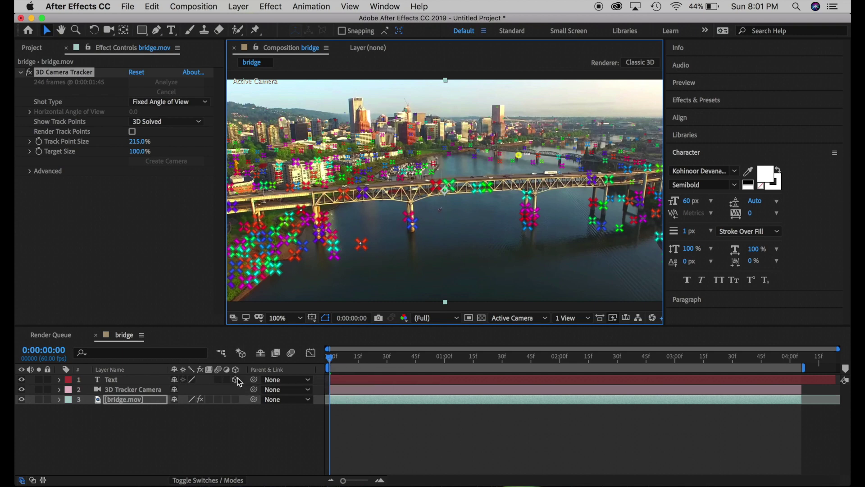
Scale the tracked text layer uniformly to 307%.
click(139, 377)
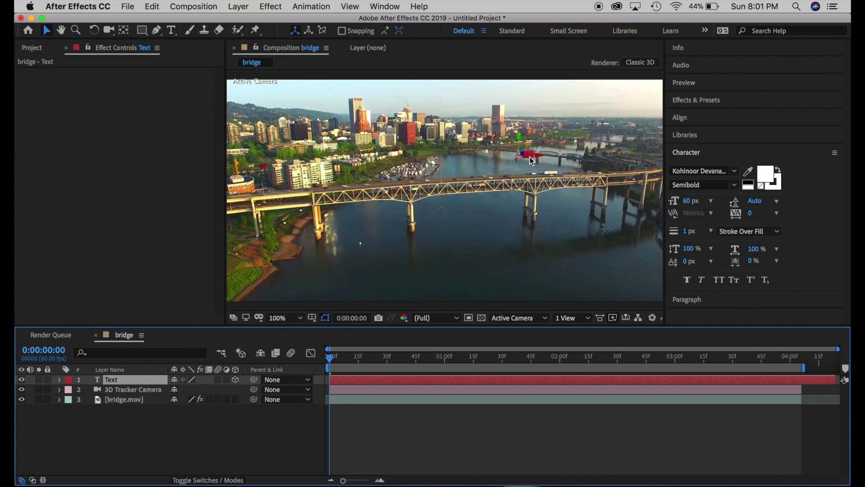
click(60, 380)
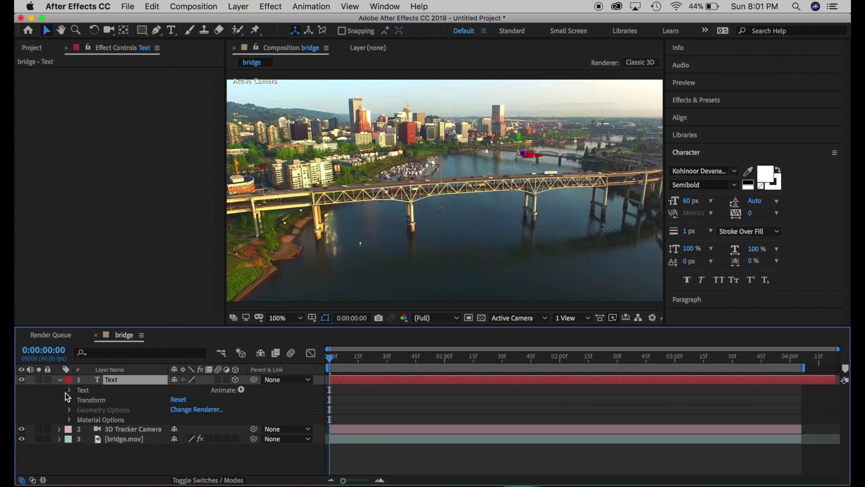
click(69, 400)
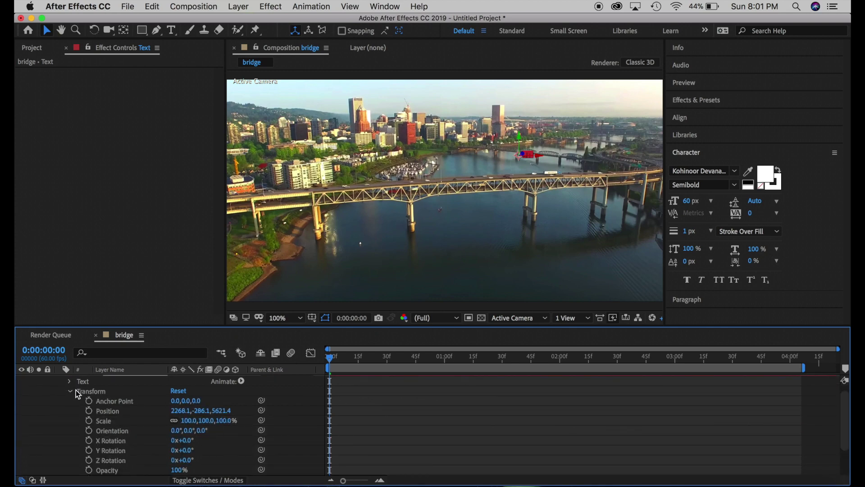
scroll(77, 395, up, 1)
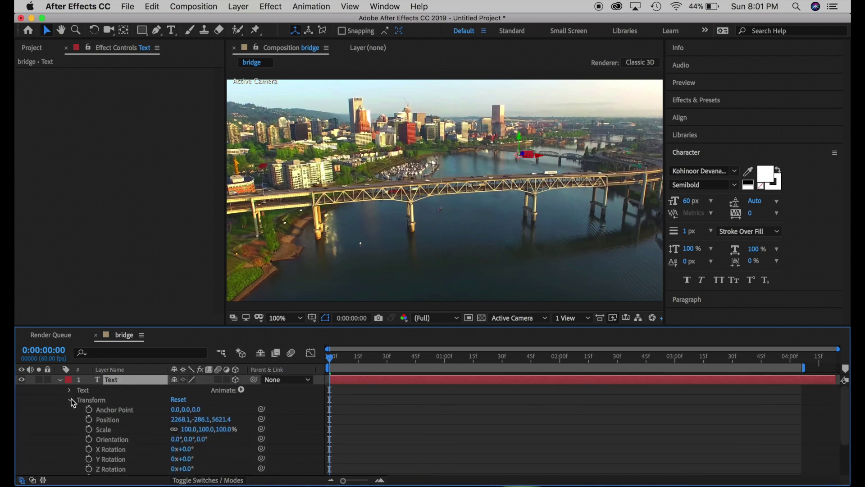
scroll(72, 403, down, 3)
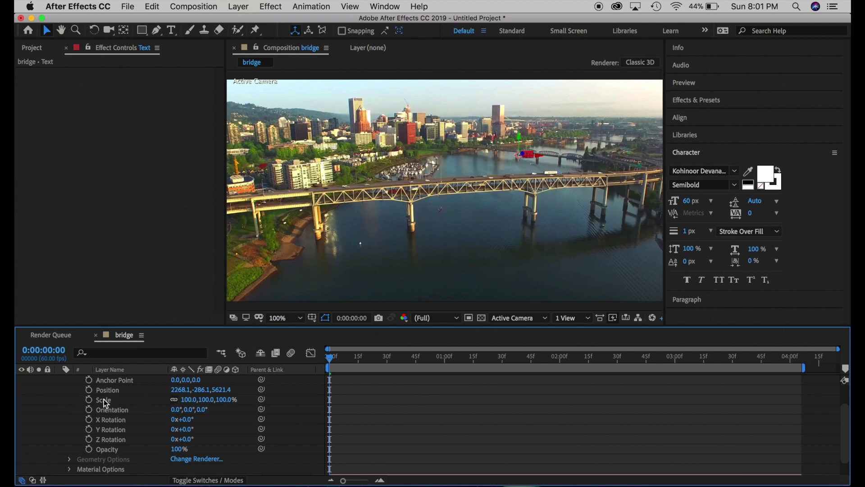
drag(193, 404, 311, 403)
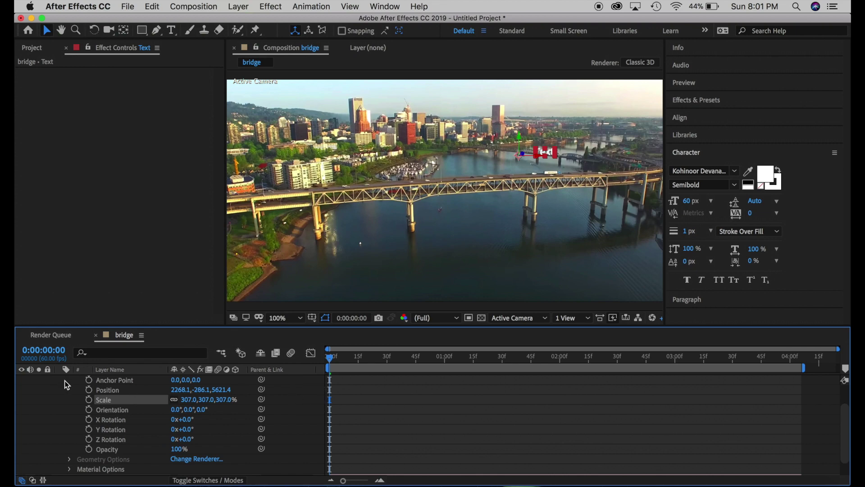
scroll(100, 412, down, 1)
scroll(102, 412, up, 3)
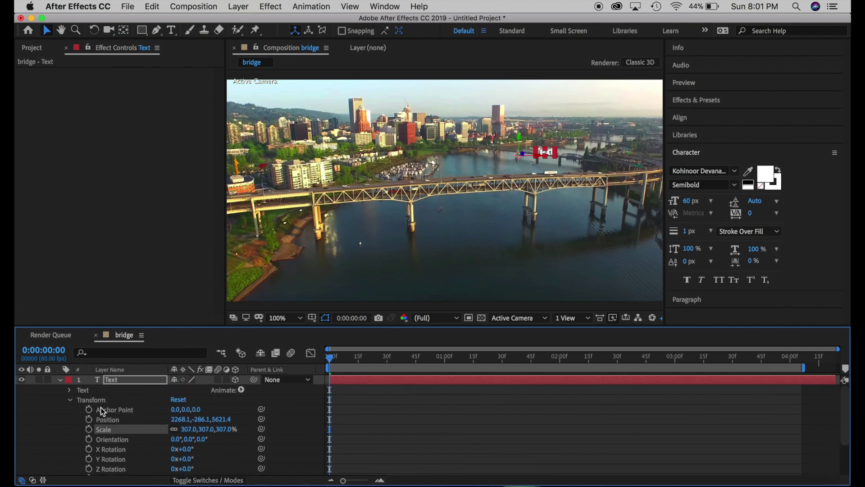
click(60, 380)
Replace the placeholder text with "New York City" and move it left and slightly down over the water.
click(549, 153)
double_click(549, 153)
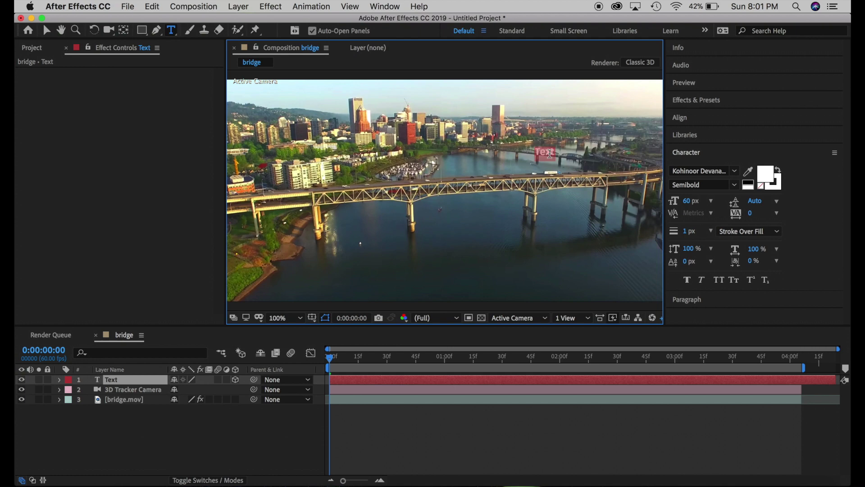
text(New York City)
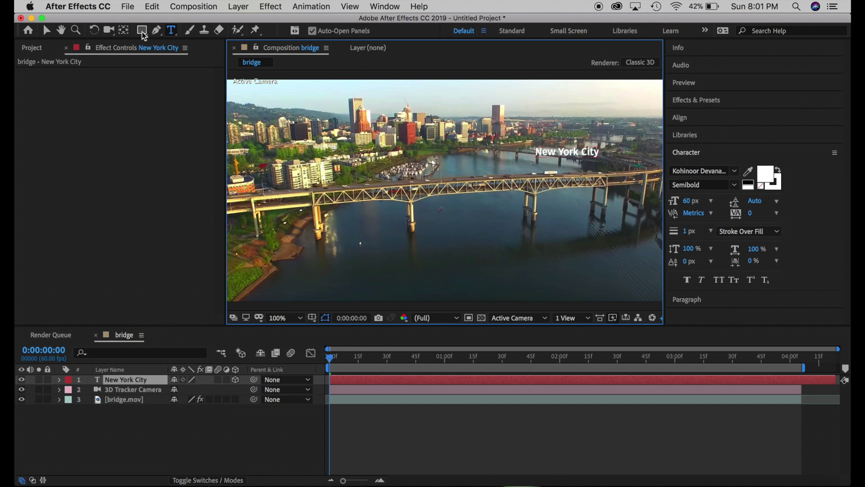
click(46, 30)
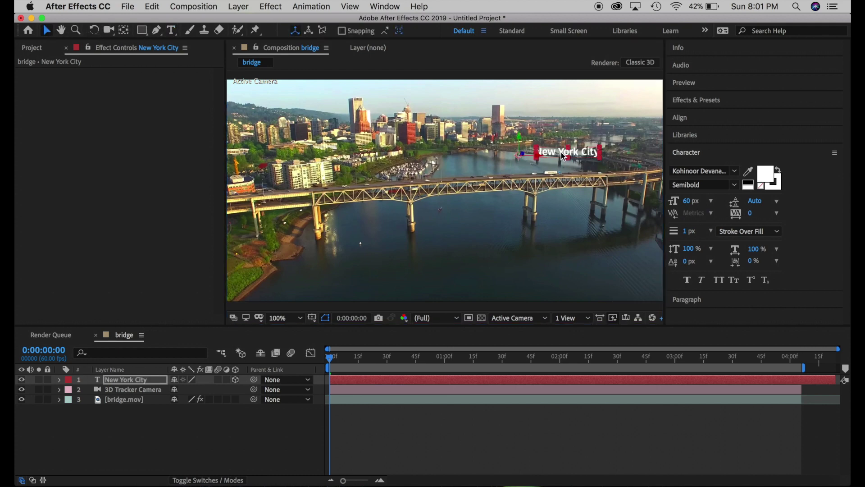
drag(553, 156, 512, 164)
Set the font size of the "New York City" text to 48 px.
key(super+t)
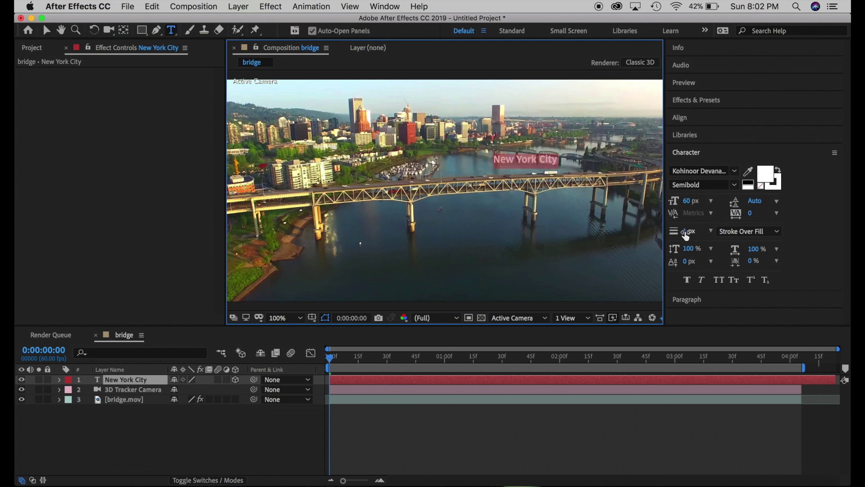
click(711, 201)
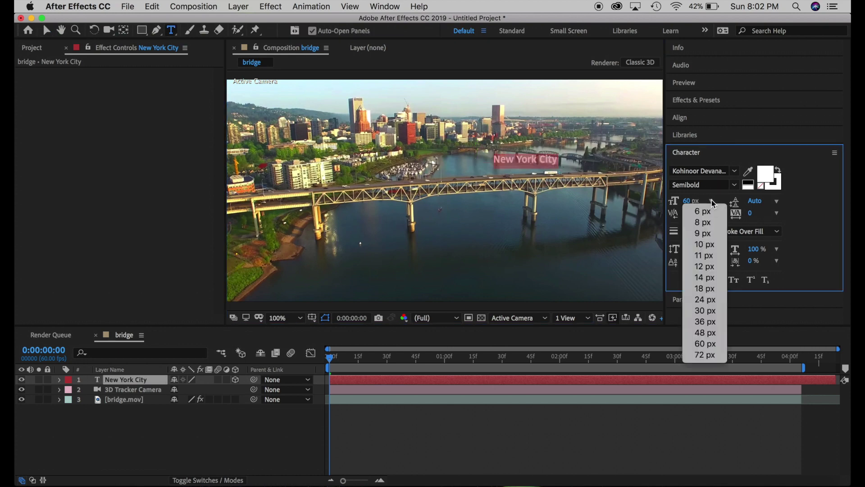
click(706, 333)
click(555, 165)
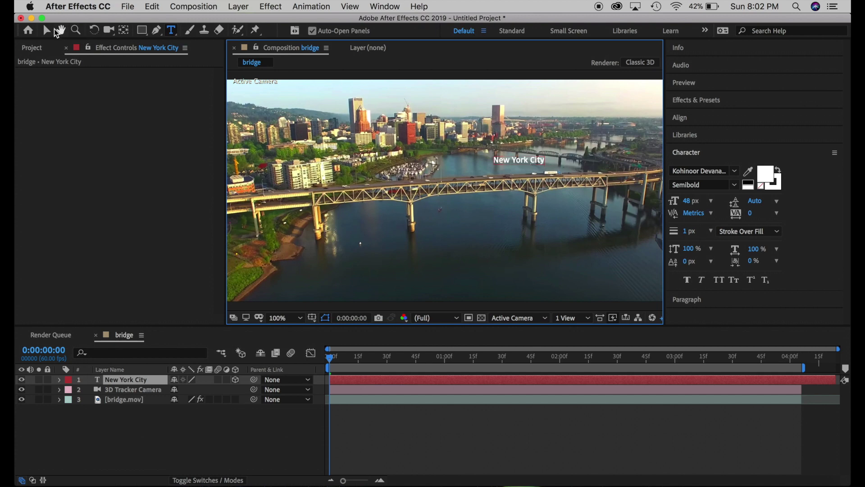
Move the "New York City" text slightly right and up so it sits over the distant bridge.
click(46, 31)
click(536, 160)
drag(535, 157, 550, 153)
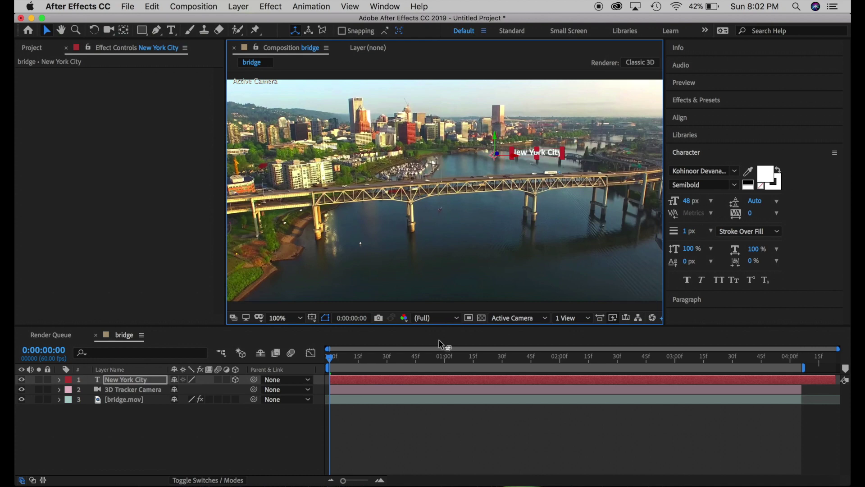
Preview the composition from the first frame to check how the text tracks with the footage.
mouse_move(329, 355)
mouse_down()
mouse_move(658, 360)
mouse_move(334, 346)
mouse_move(329, 355)
mouse_up()
key(space)
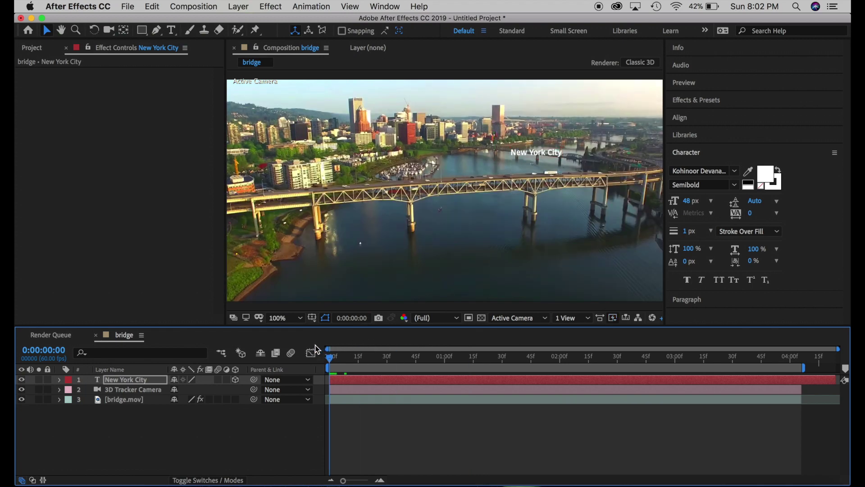
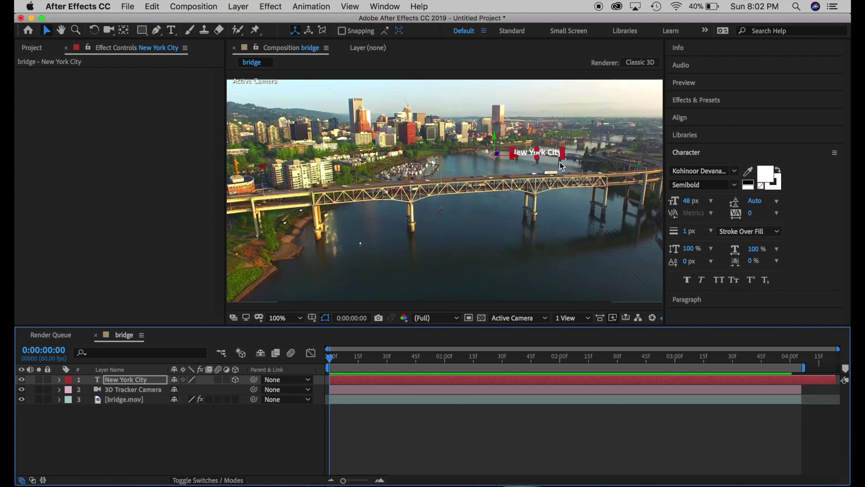
Duplicate the "New York City" text layer and move the copy just below the original text over the water.
click(514, 168)
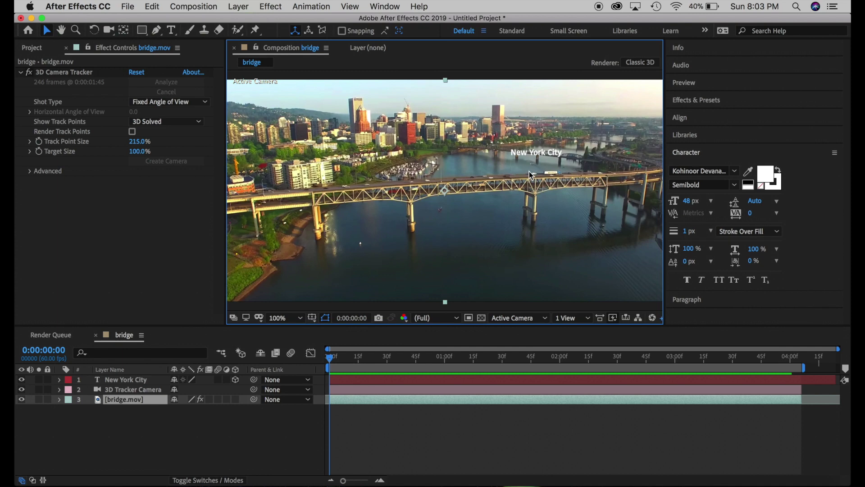
click(133, 384)
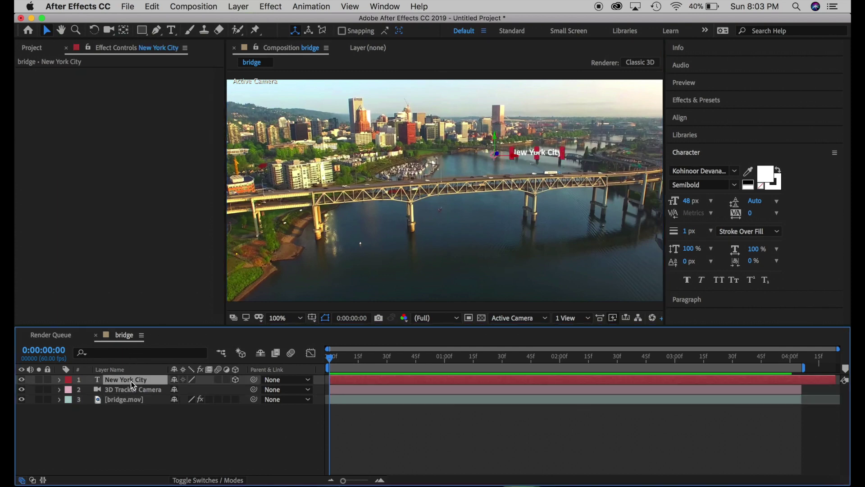
click(554, 156)
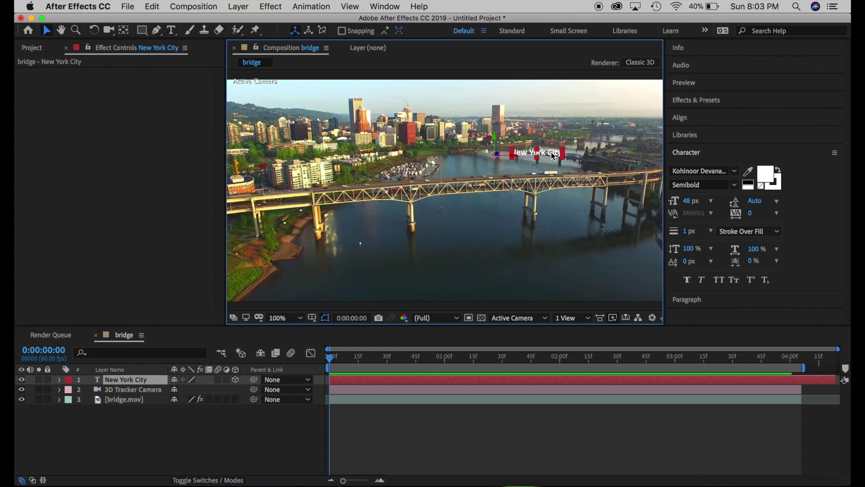
click(153, 383)
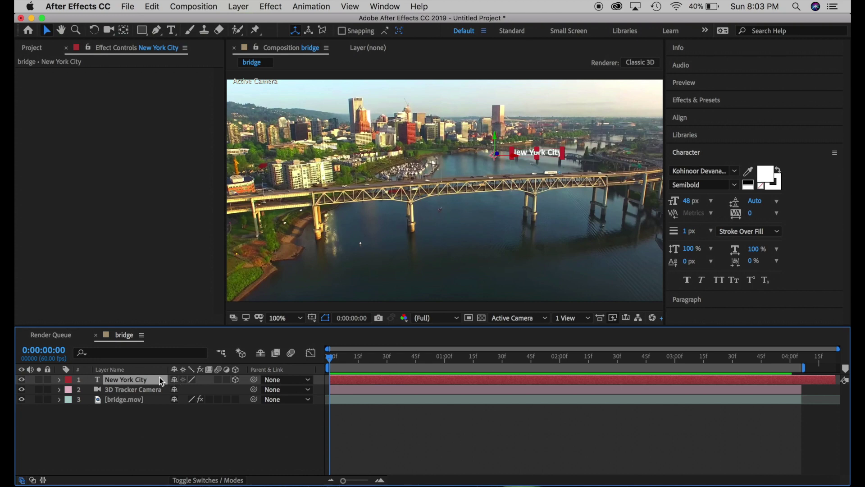
key(super+d)
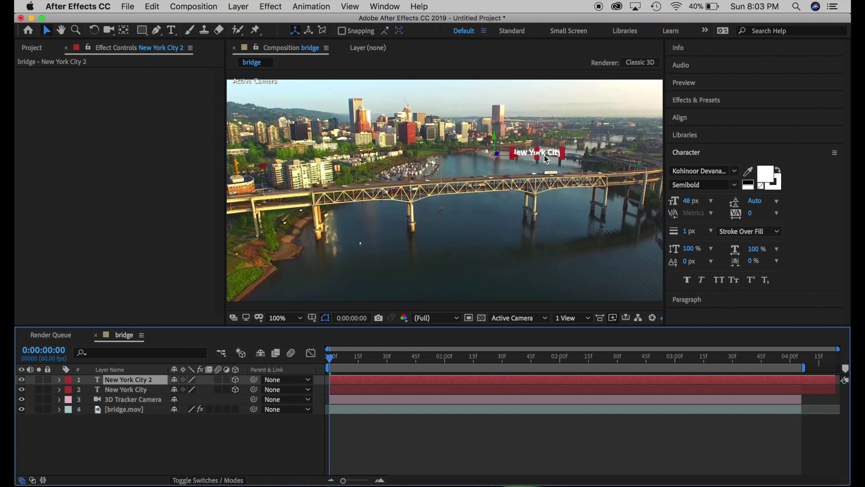
mouse_move(548, 155)
mouse_down()
mouse_move(542, 170)
mouse_move(540, 154)
mouse_move(542, 167)
mouse_up()
key(Return)
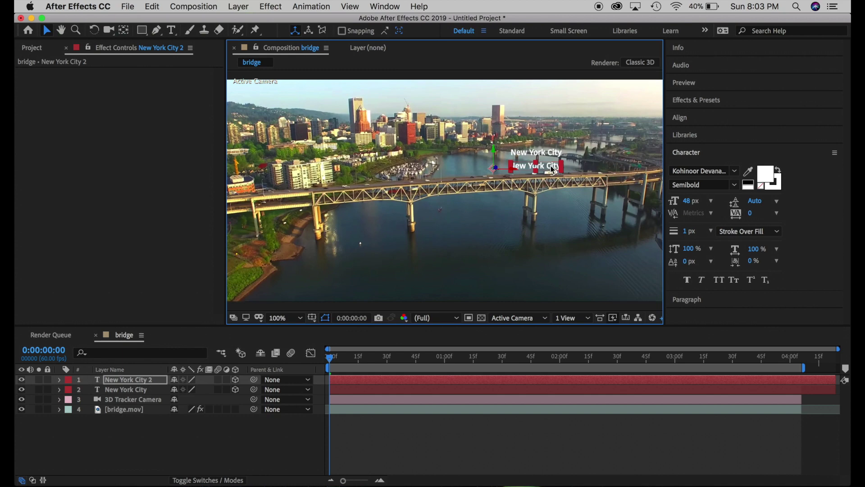
Flip the duplicated "New York City" text upside down by setting its X rotation to 180 degrees.
right_click(554, 169)
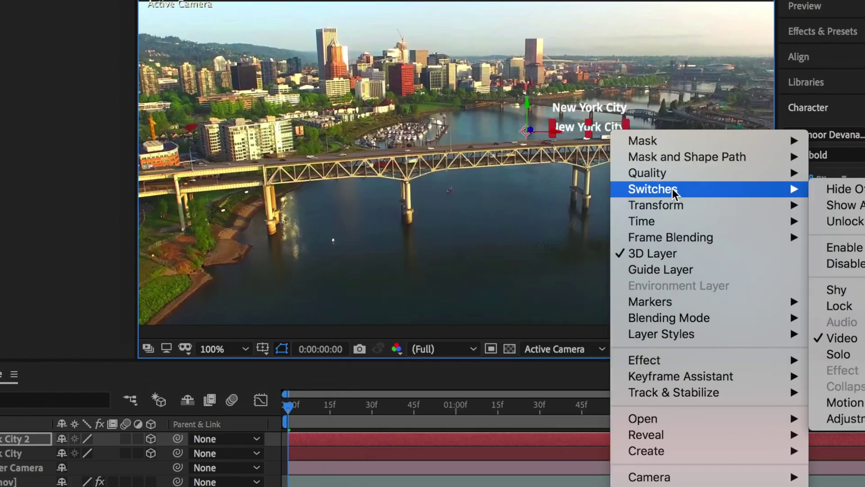
mouse_move(592, 220)
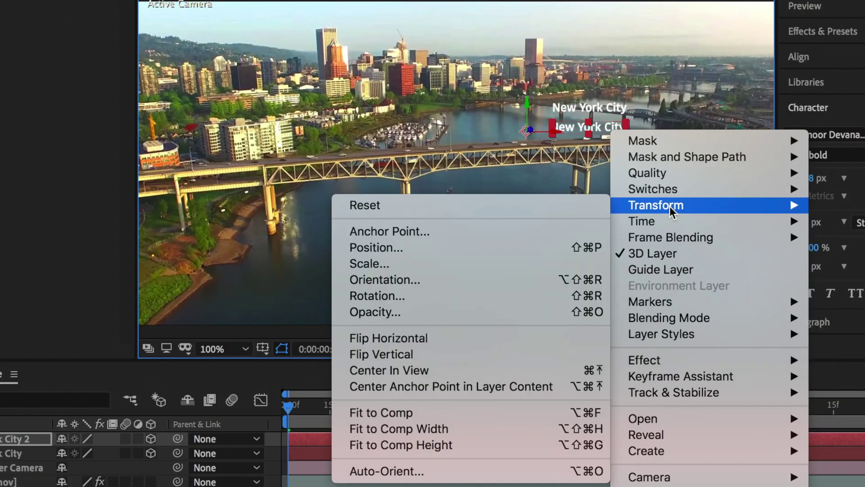
click(397, 295)
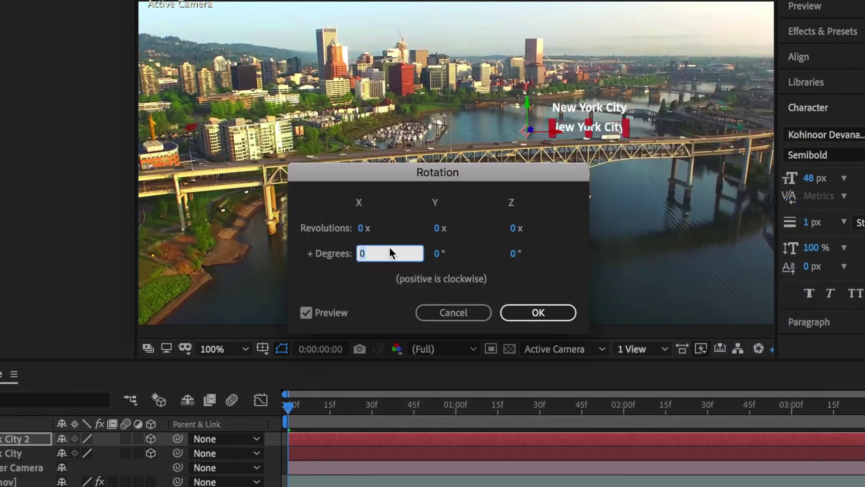
text(180)
click(539, 314)
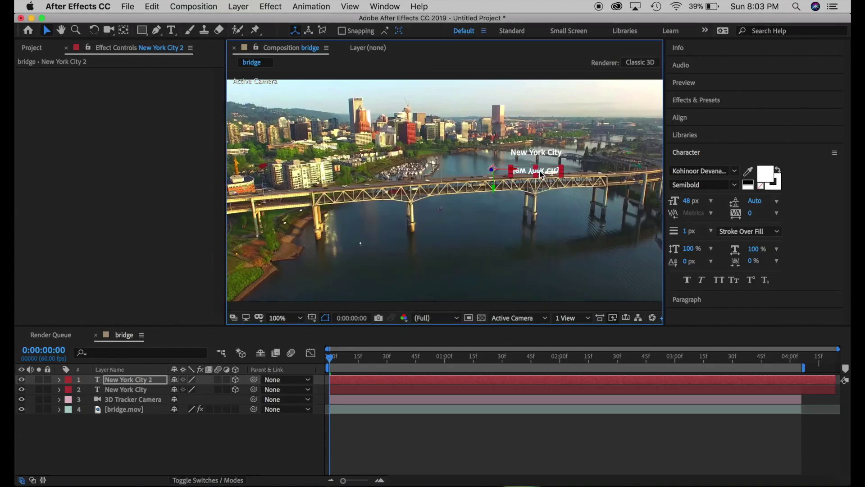
Move the flipped text copy slightly up so it sits closer beneath the original text.
click(541, 174)
drag(540, 173, 542, 171)
click(584, 171)
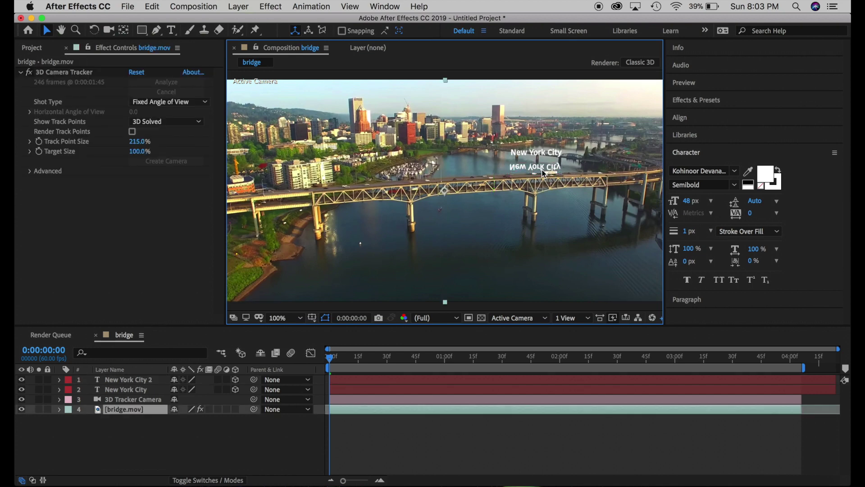
Lower the opacity of the "New York City 2" layer to 42% so it looks like a reflection.
click(137, 383)
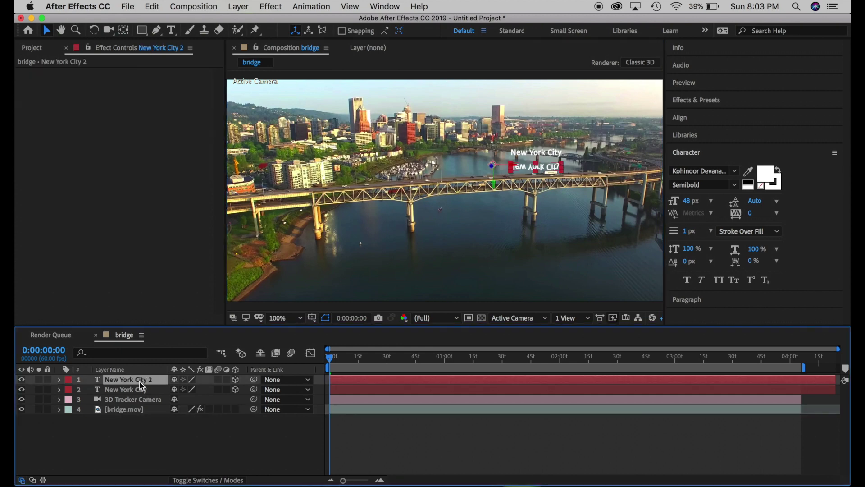
click(59, 380)
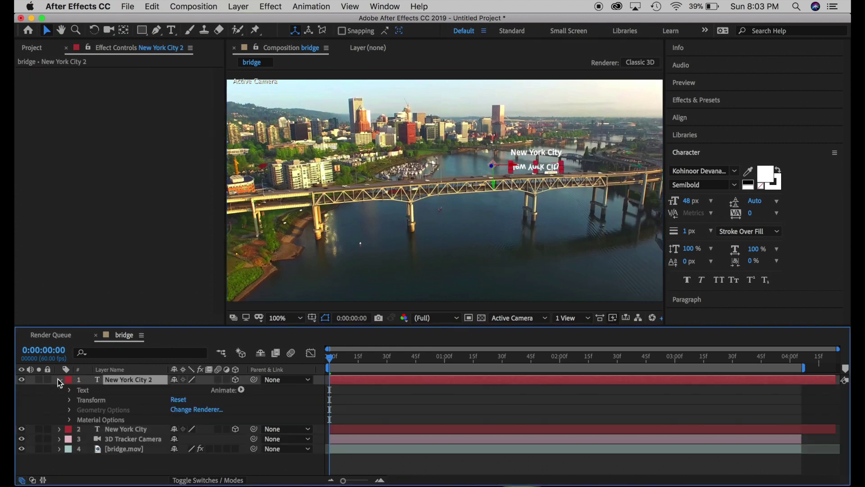
click(69, 399)
scroll(145, 412, down, 2)
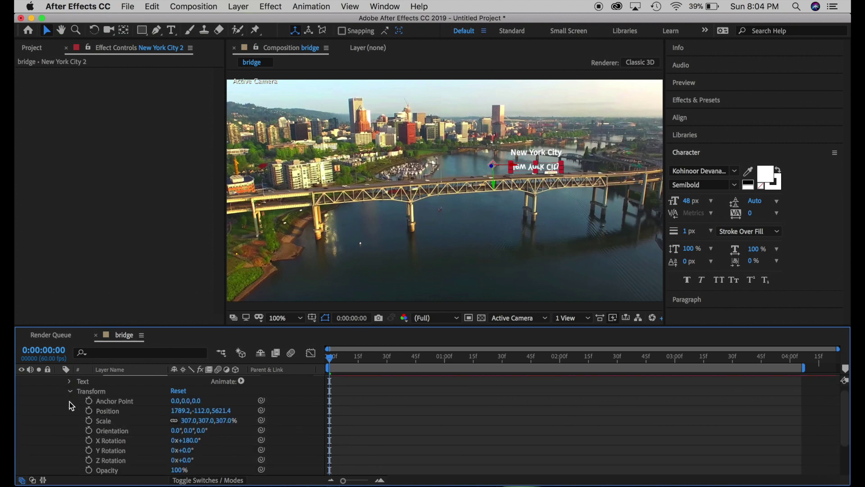
scroll(142, 456, down, 1)
scroll(143, 457, down, 1)
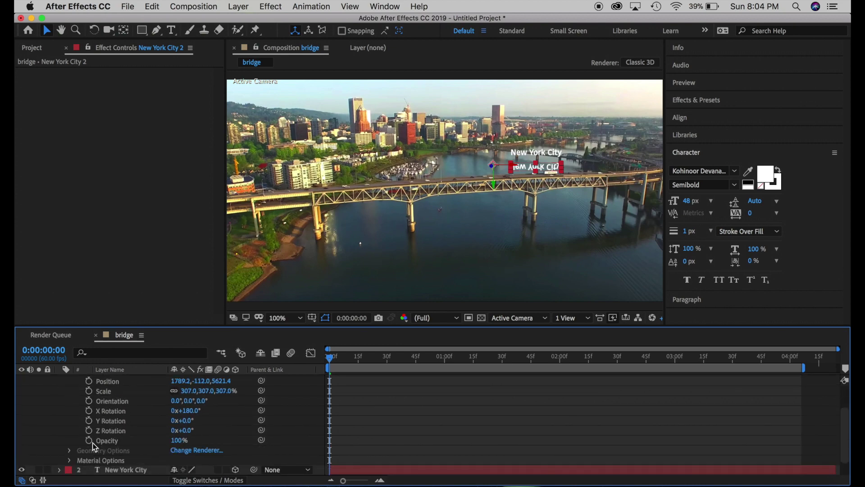
click(180, 442)
drag(182, 444, 142, 445)
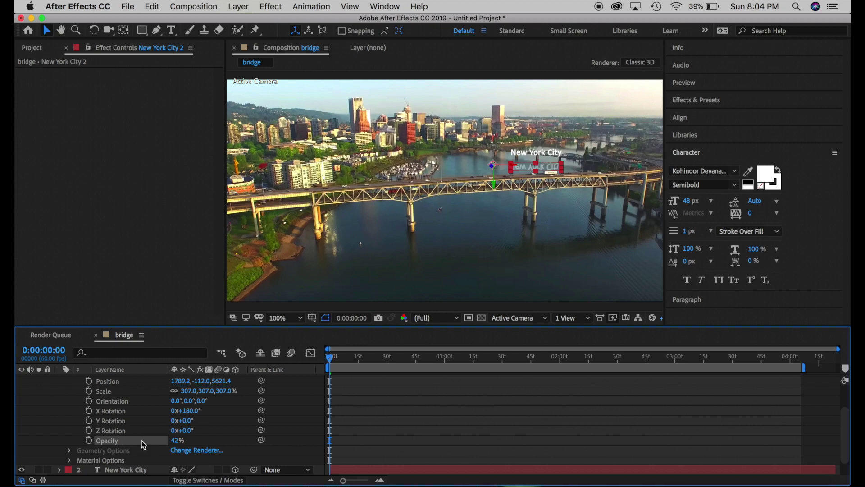
scroll(81, 396, up, 3)
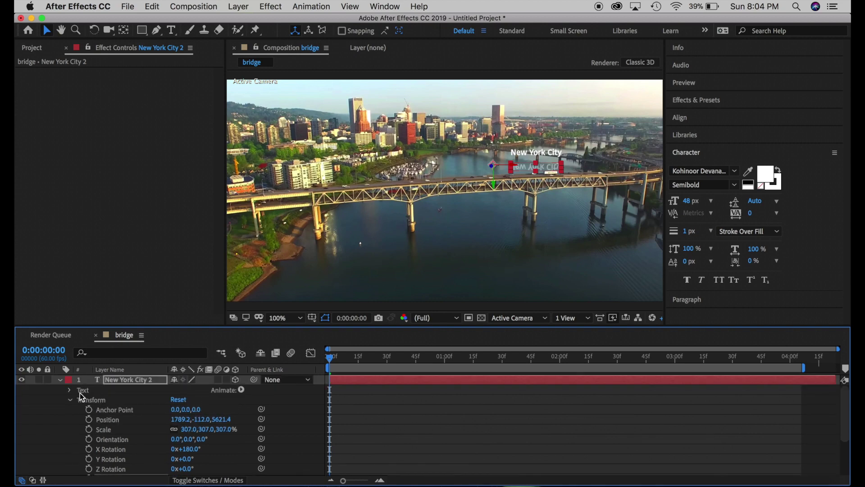
click(60, 381)
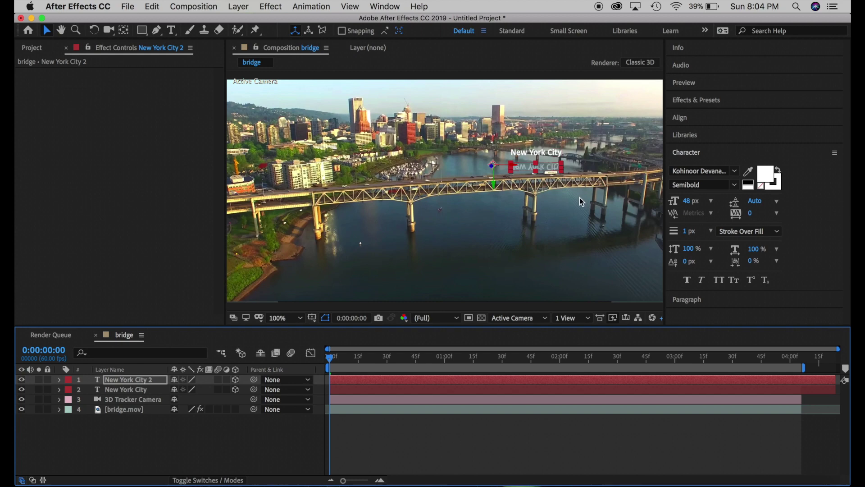
Preview the composition to check how the text and its reflection track with the footage, and return to the first frame.
click(47, 30)
click(590, 214)
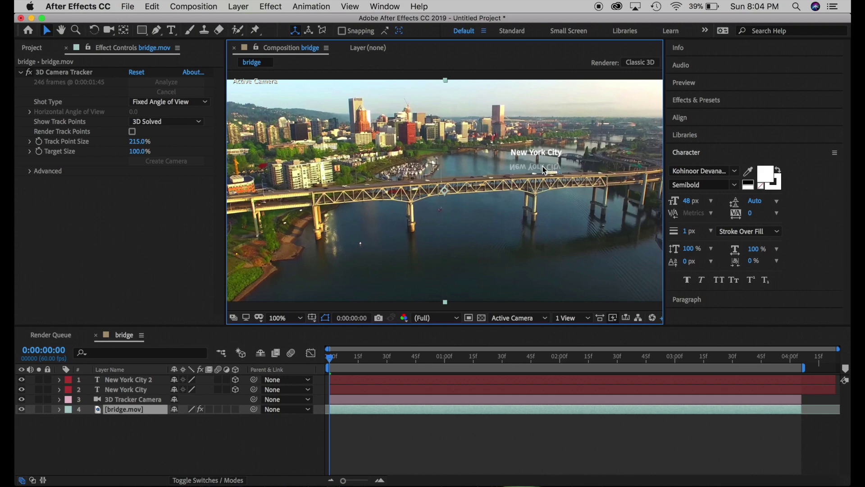
key(shift+Page_Down)
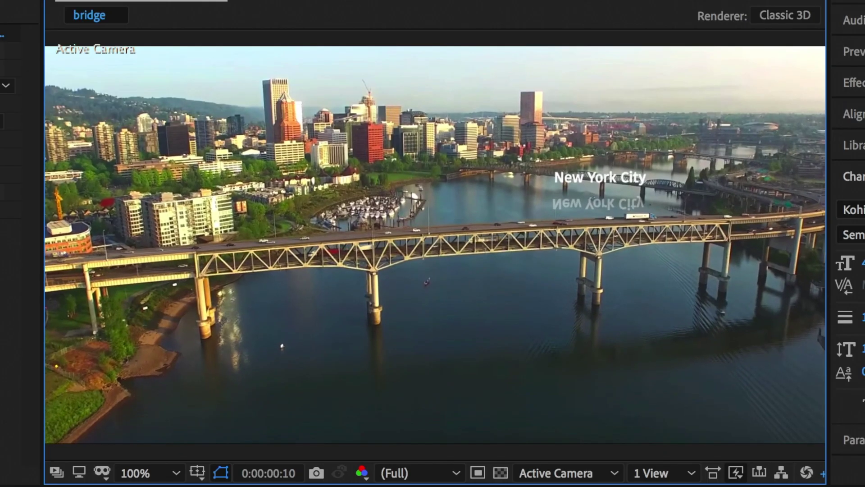
key(space)
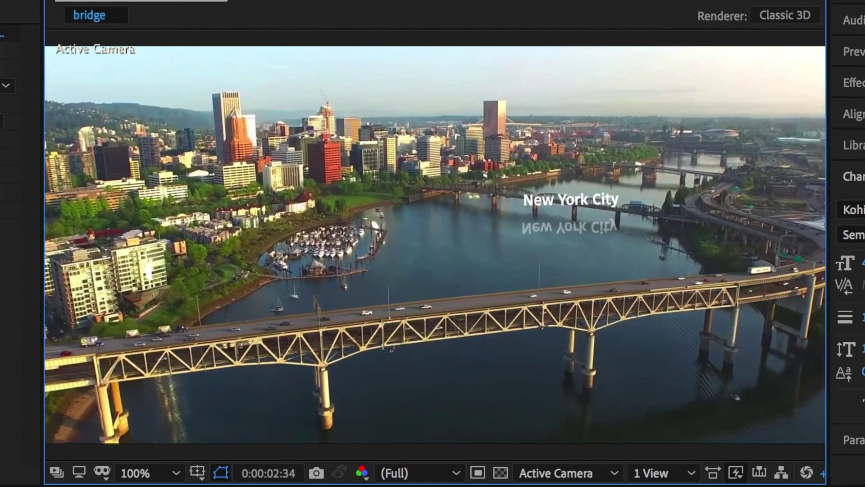
key(space)
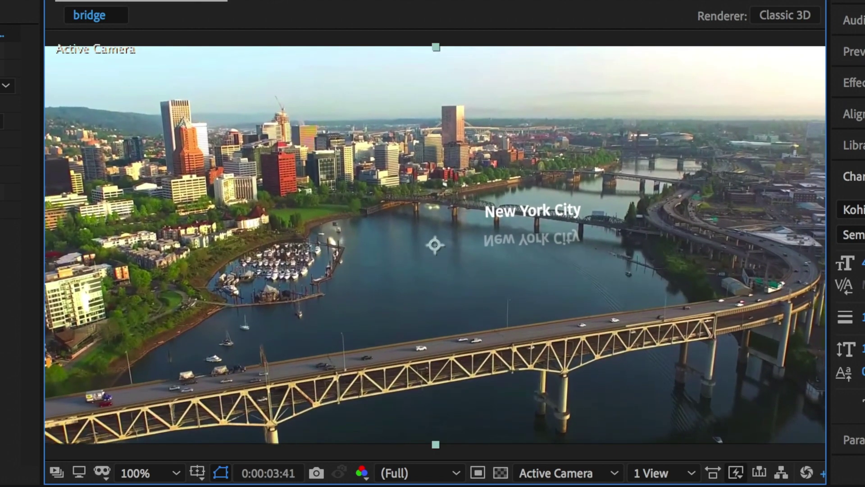
key(Home)
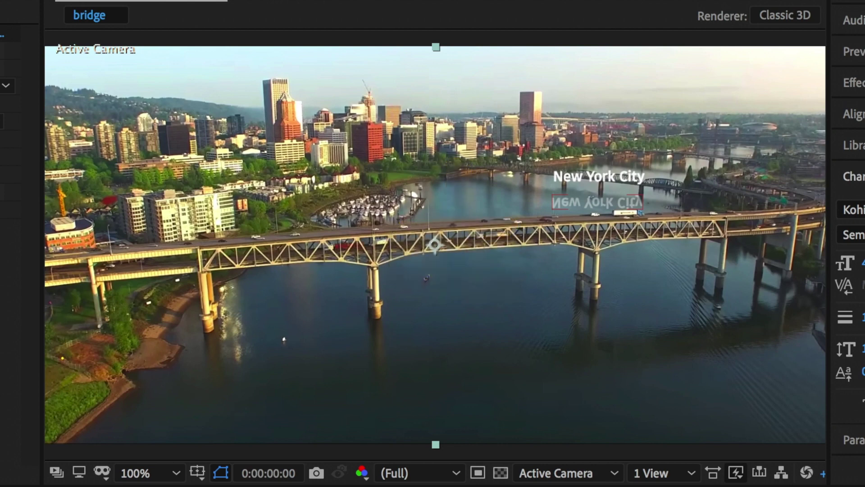
click(674, 253)
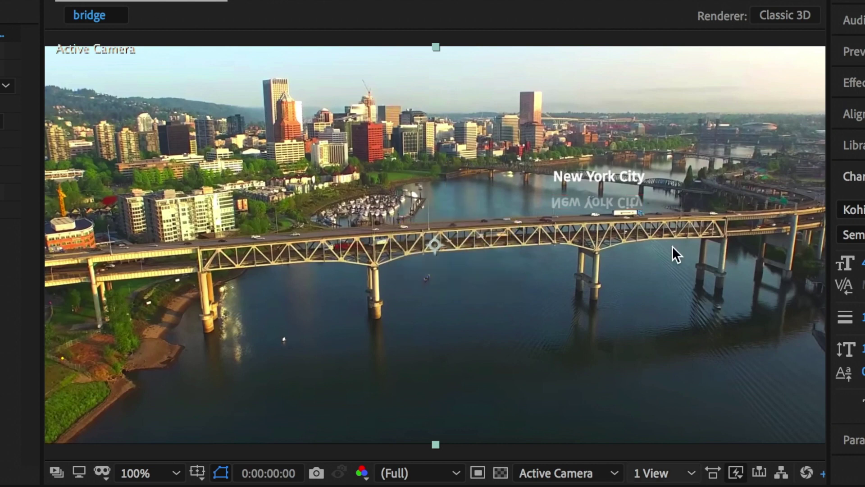